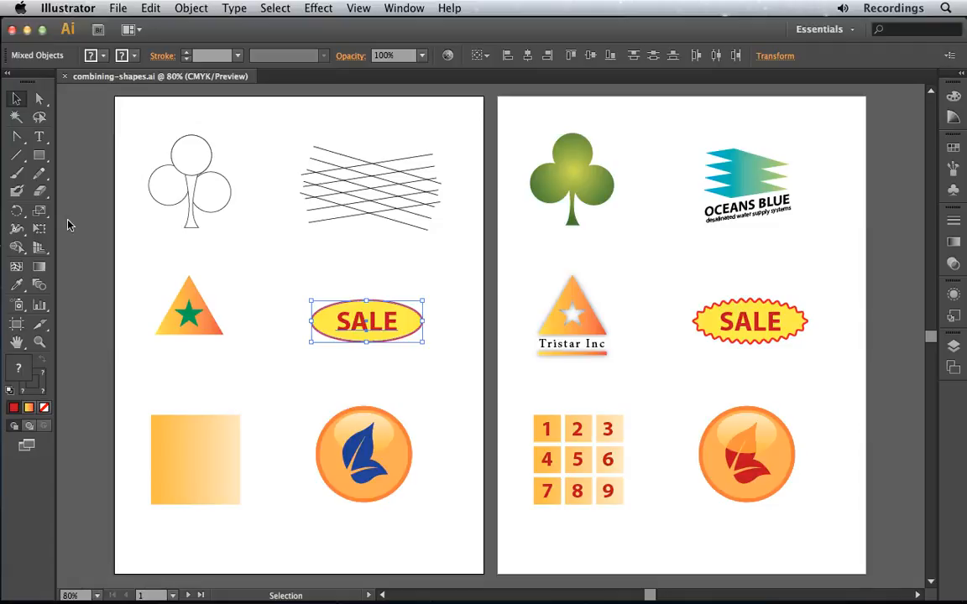
- Bring up the Pathfinder controls for combining shapes
click(400, 8)
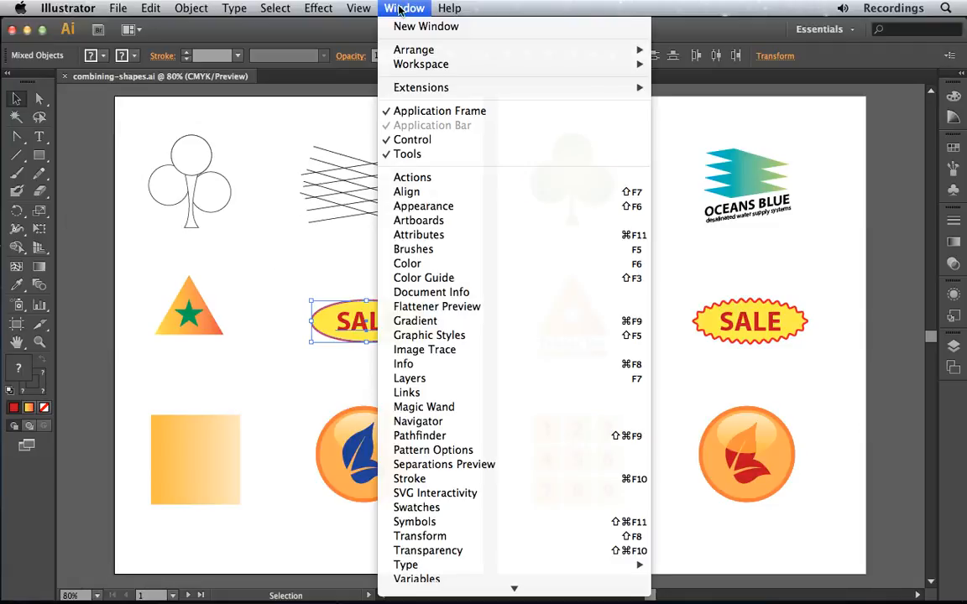
click(457, 437)
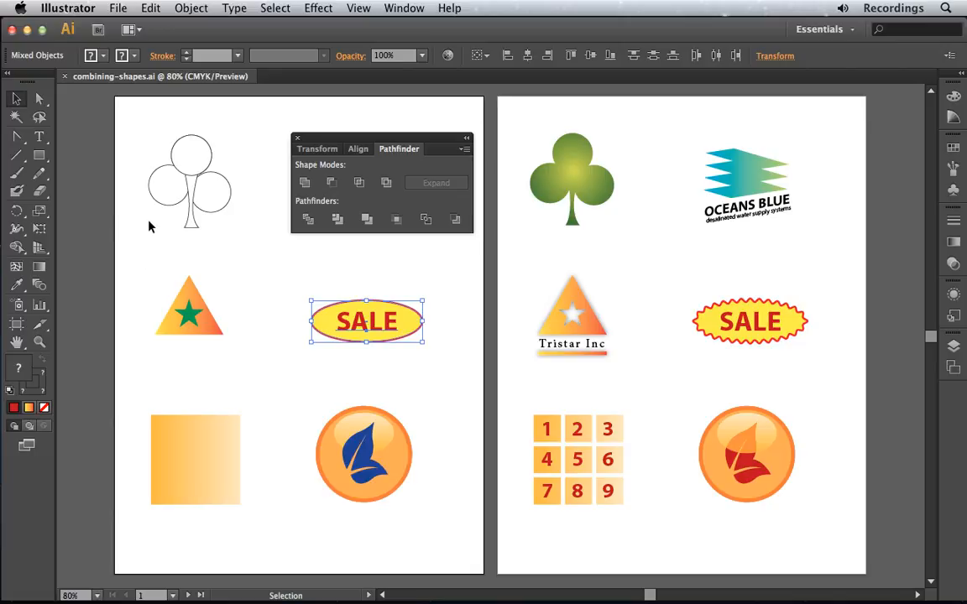
click(167, 206)
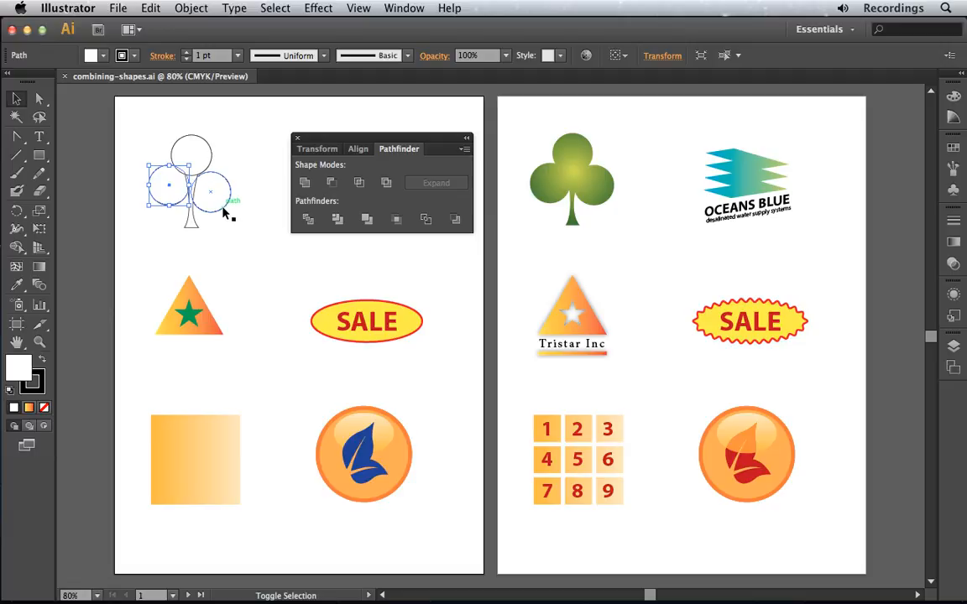
shift+click(224, 209)
shift+click(216, 161)
shift+click(192, 222)
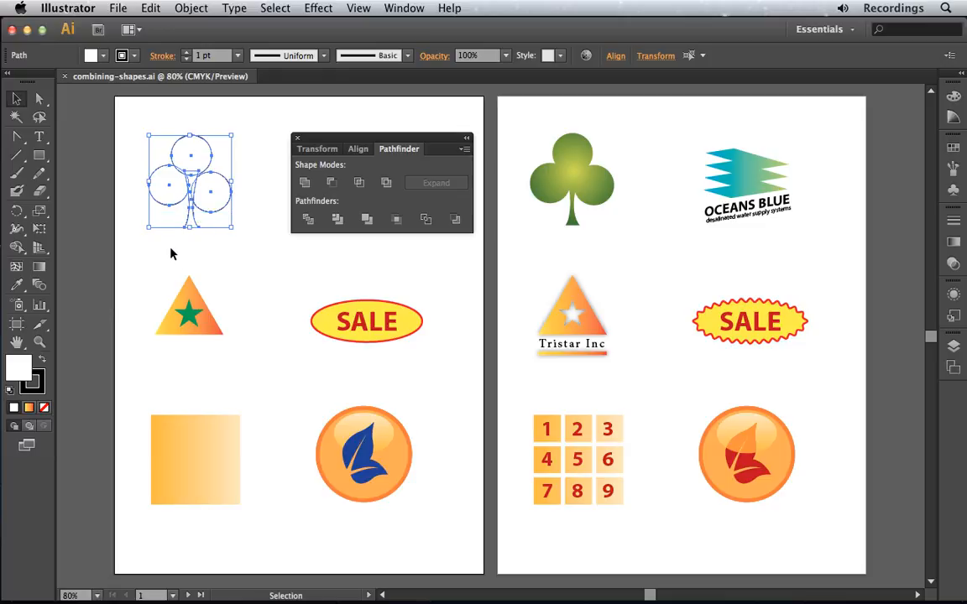
click(170, 253)
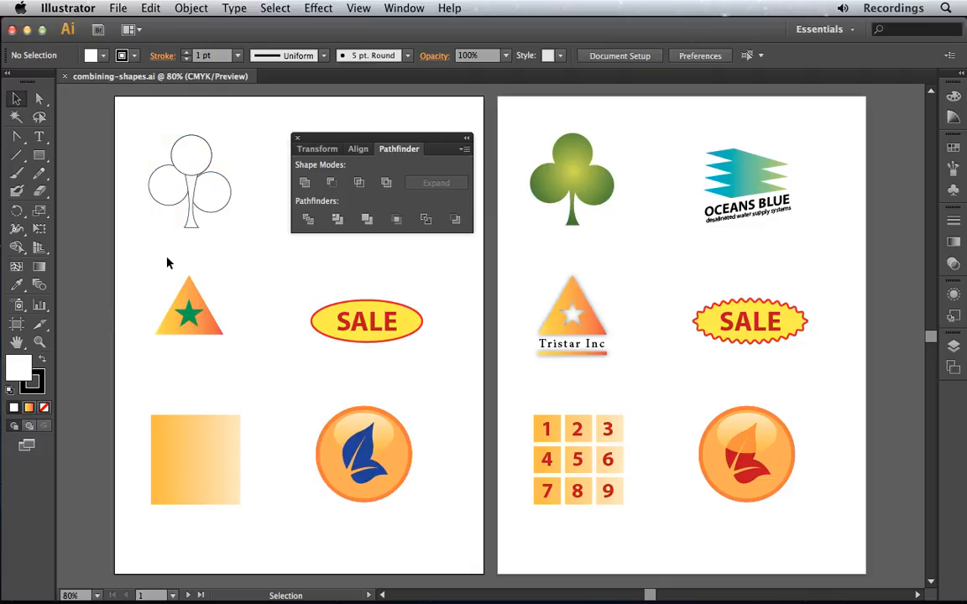
drag(133, 124, 249, 248)
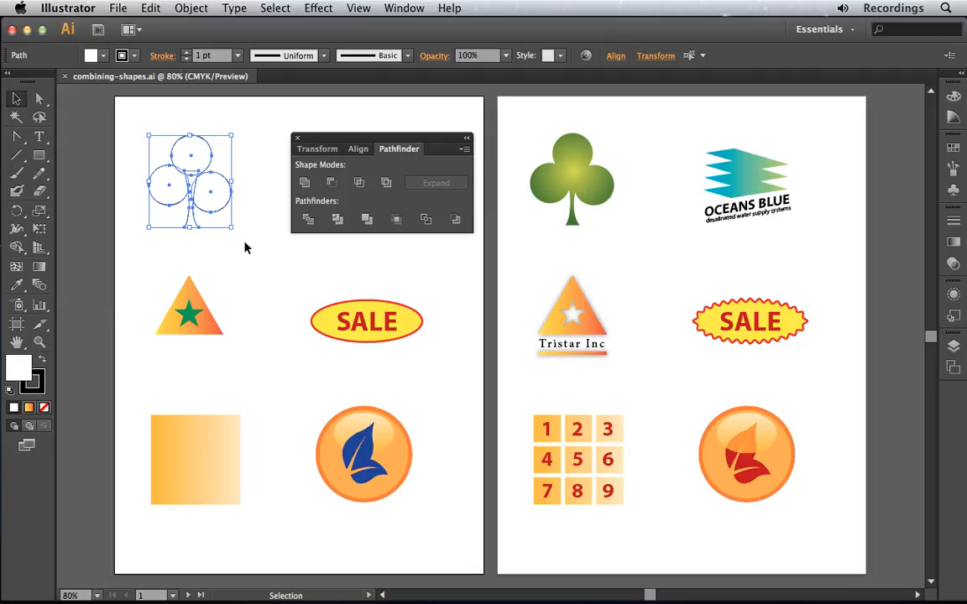
click(223, 220)
- Align the two lower circles of the outlined club shape by their top edges
click(168, 188)
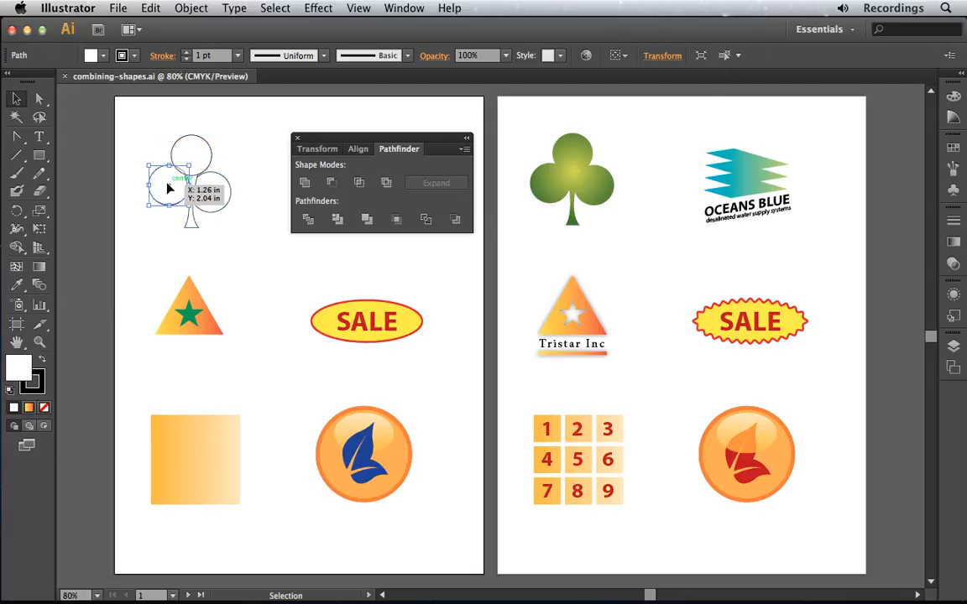
shift+click(210, 195)
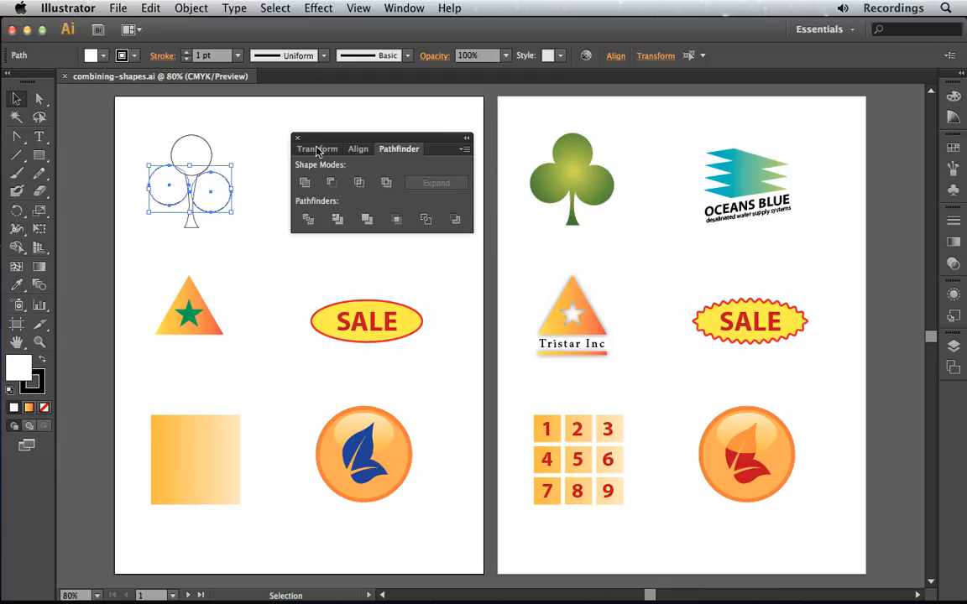
click(616, 57)
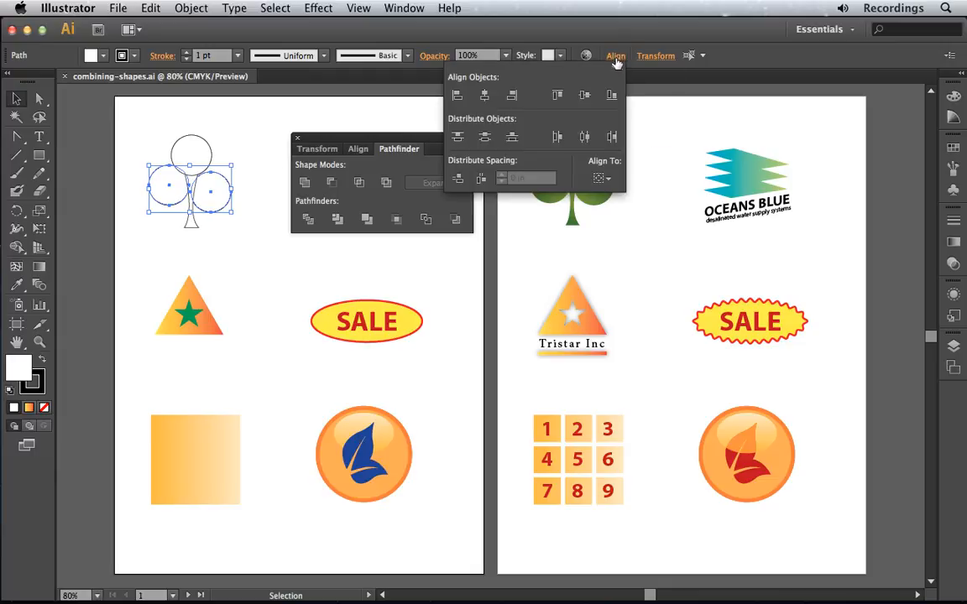
click(558, 97)
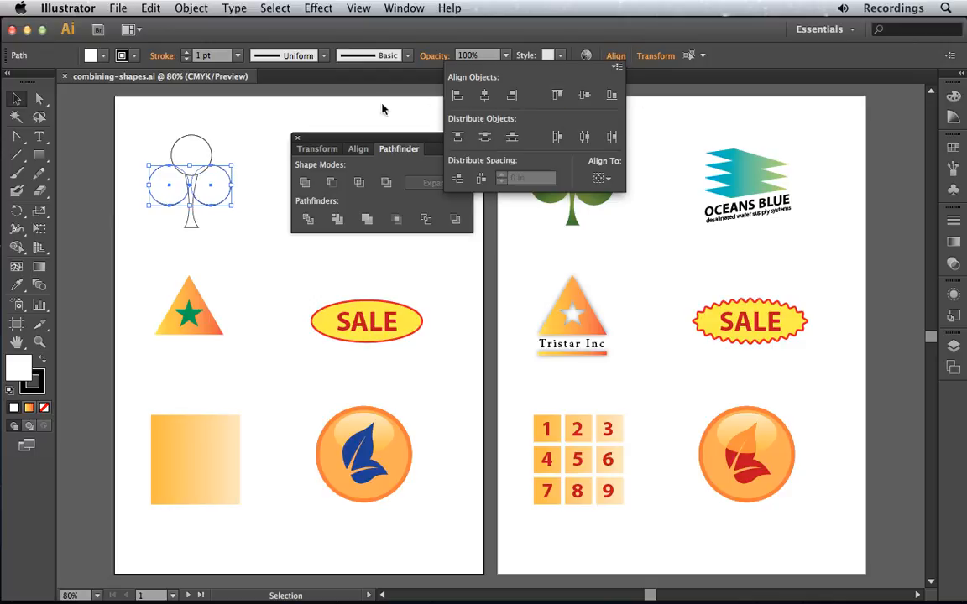
- Unite the three circles and the stem of the club into one single shape, leaving nothing selected
drag(132, 121, 239, 245)
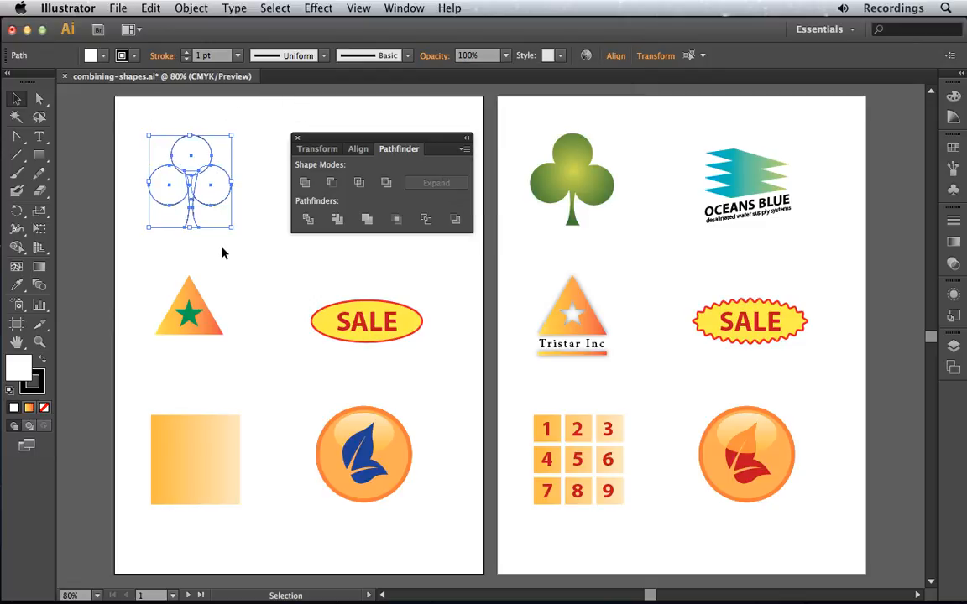
click(306, 183)
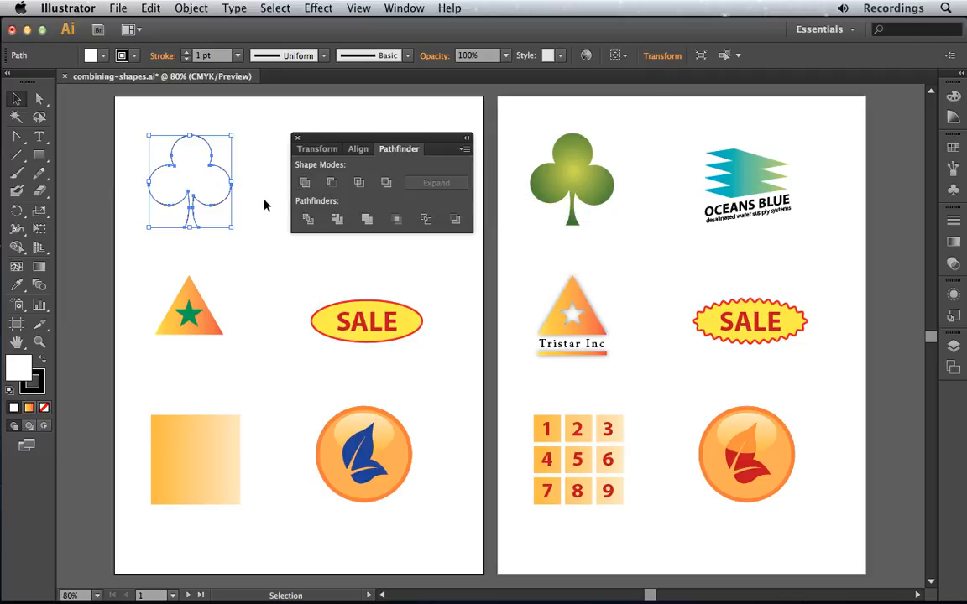
click(264, 205)
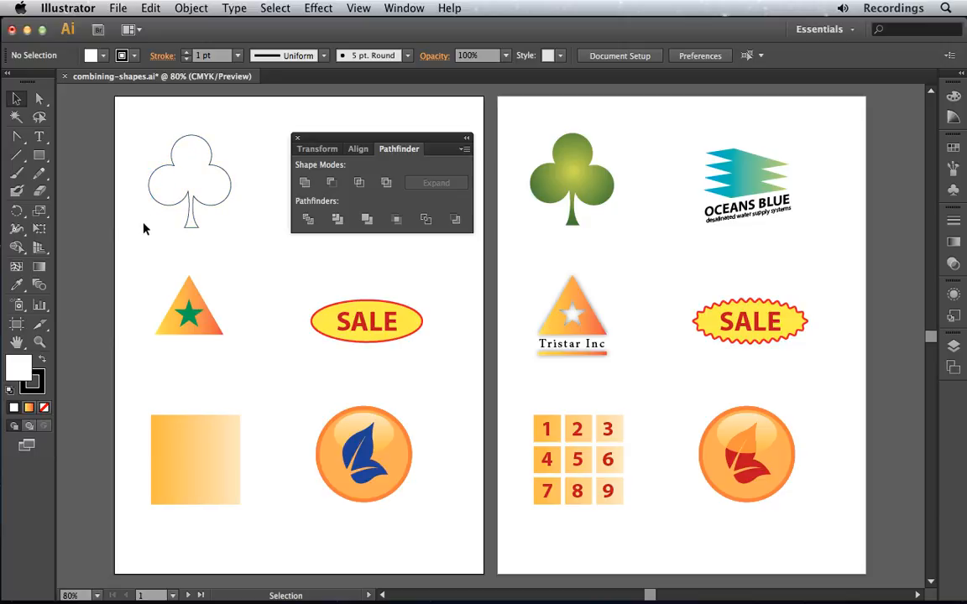
- Cut the green star out of the orange triangle with Minus Front and dismiss the Pathfinder controls
drag(132, 261, 240, 354)
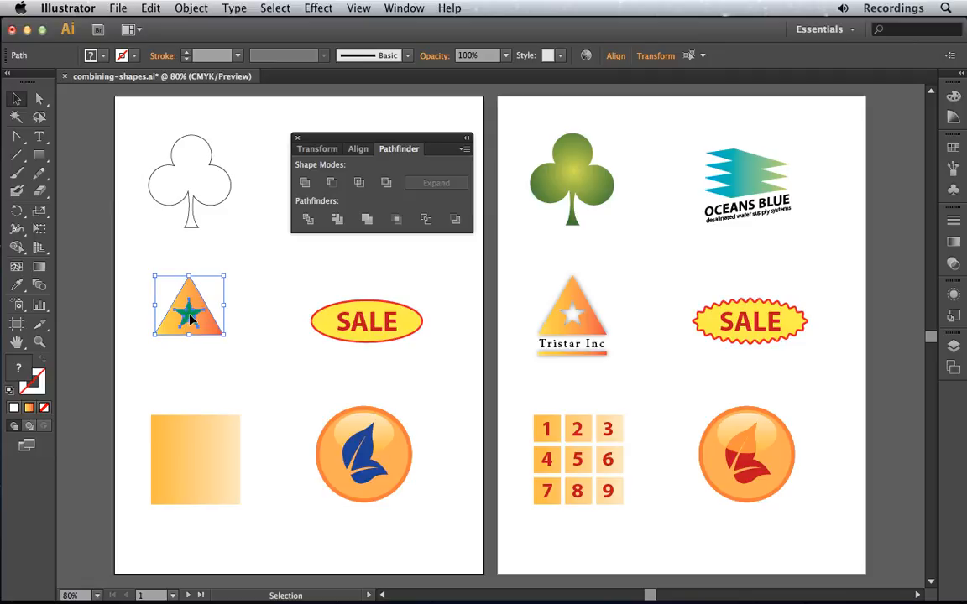
click(335, 191)
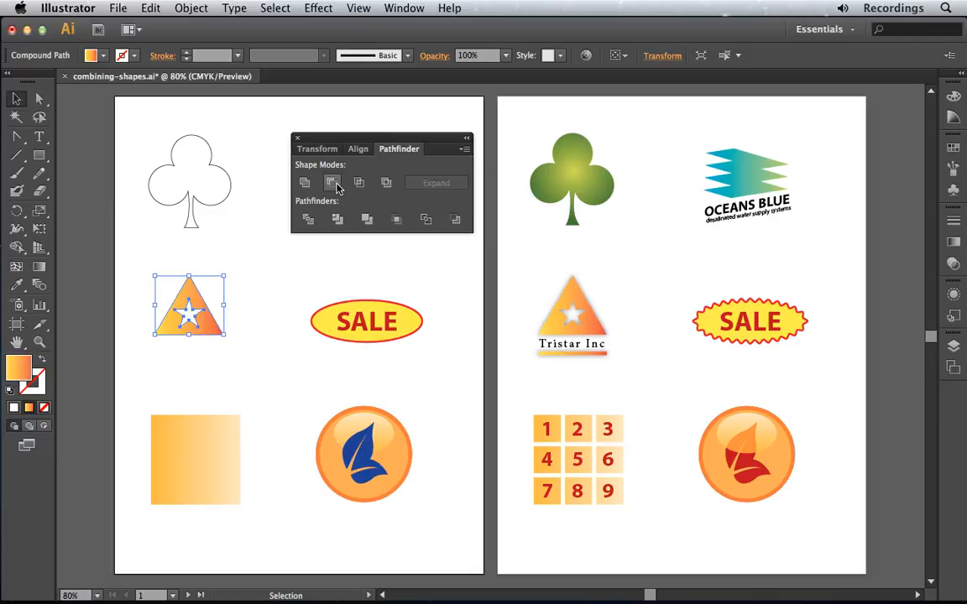
click(297, 140)
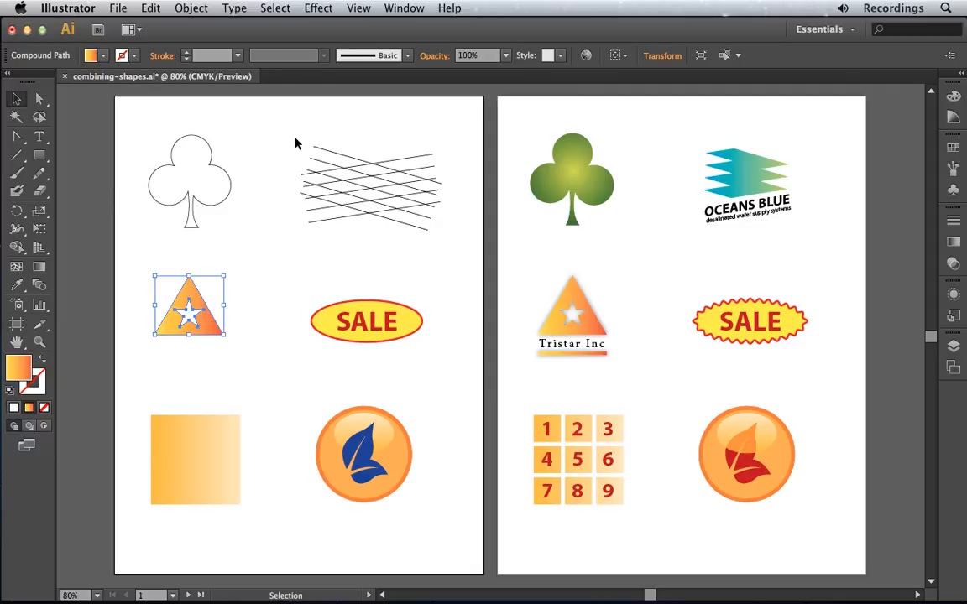
- Reset the triangle to the default fill and stroke, and merge the central regions of the crossing lines with the Shape Builder tool
key(d)
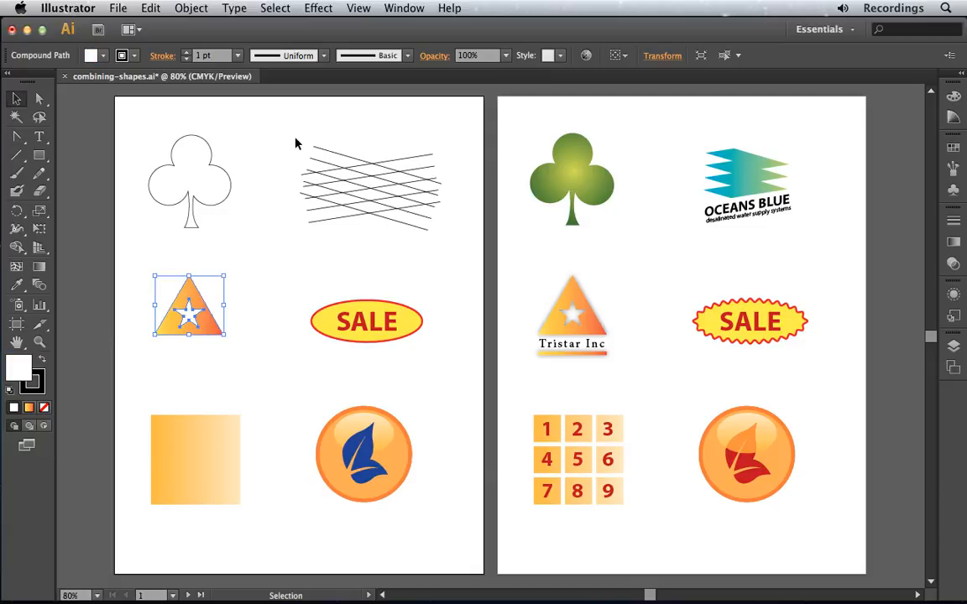
click(15, 249)
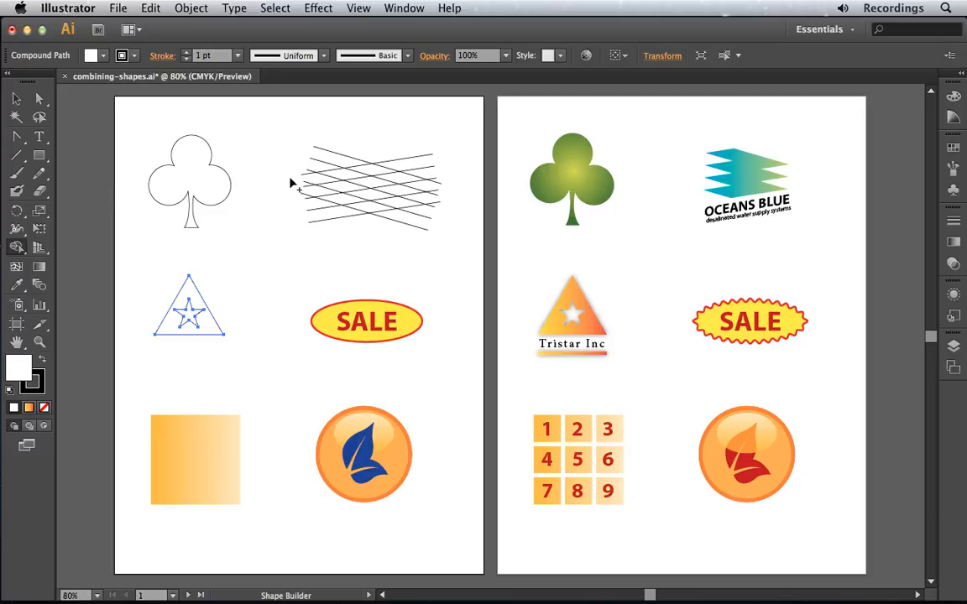
mouse_move(374, 169)
mouse_down()
mouse_move(401, 180)
mouse_move(405, 189)
mouse_move(386, 194)
mouse_up()
key(v)
drag(293, 132, 457, 242)
key(shift+m)
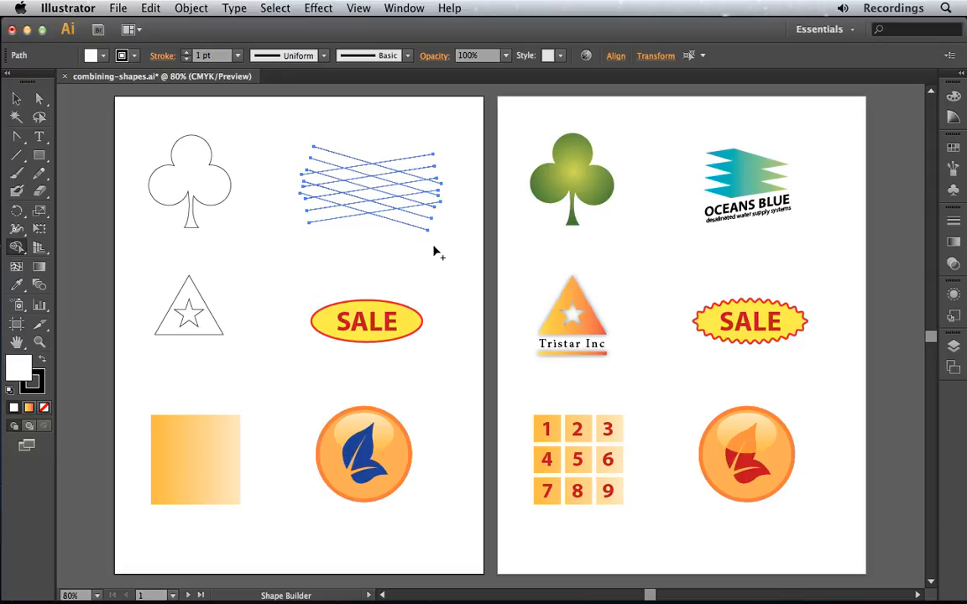
mouse_move(359, 172)
mouse_down()
mouse_move(400, 177)
mouse_move(377, 183)
mouse_move(398, 191)
mouse_up()
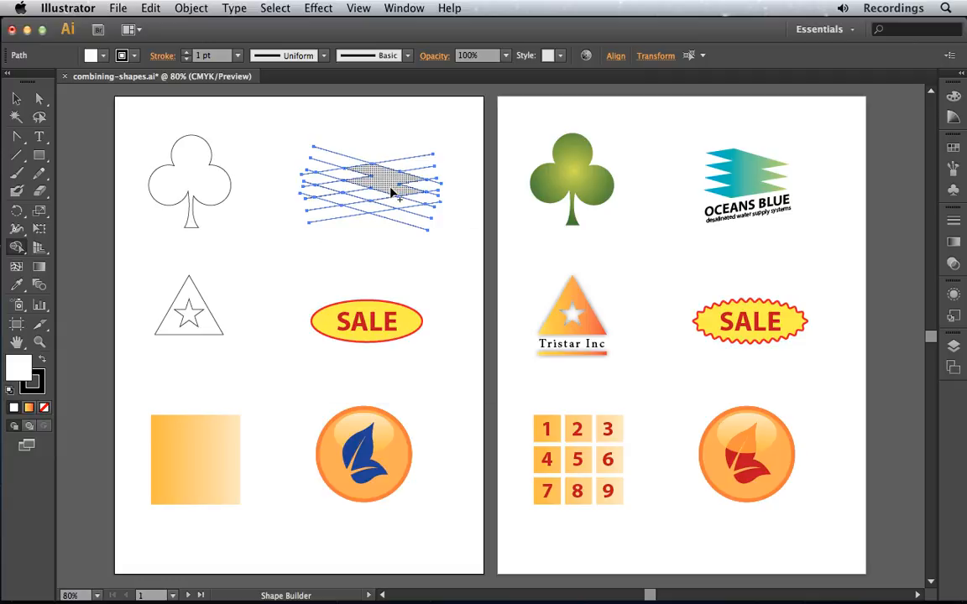
mouse_move(386, 197)
mouse_down()
mouse_move(394, 201)
mouse_move(370, 209)
mouse_up()
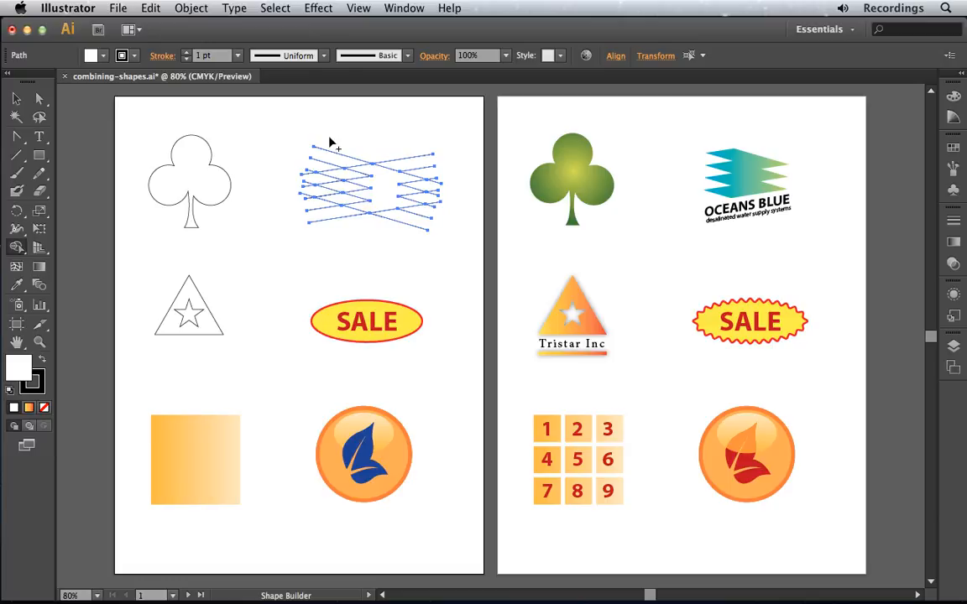
- Remove the excess line segments on both sides of the merged zigzag shape with Shape Builder and deselect it
drag(329, 136, 315, 248)
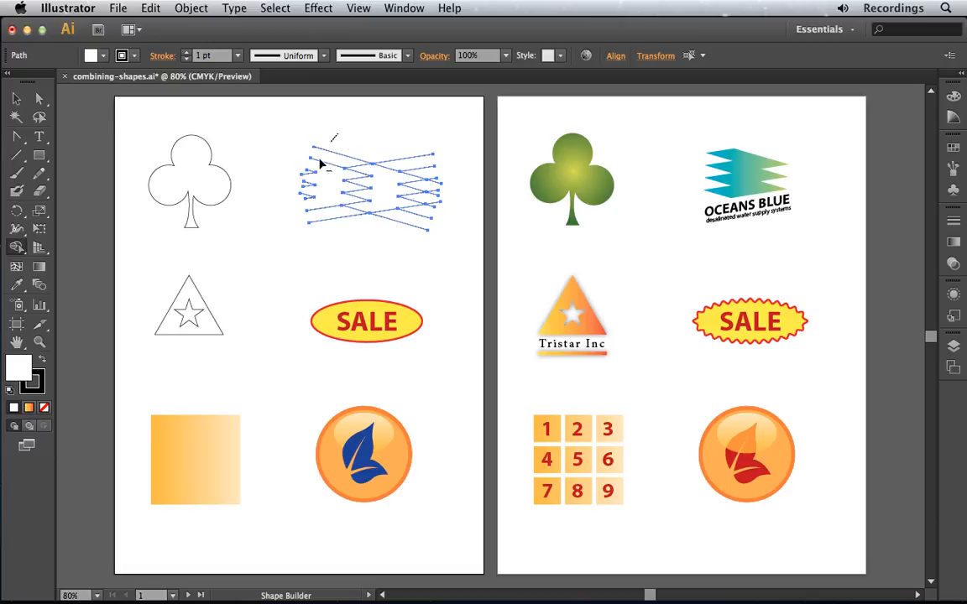
mouse_move(310, 163)
mouse_down()
mouse_move(304, 206)
mouse_move(323, 258)
mouse_move(313, 203)
mouse_move(312, 233)
mouse_up()
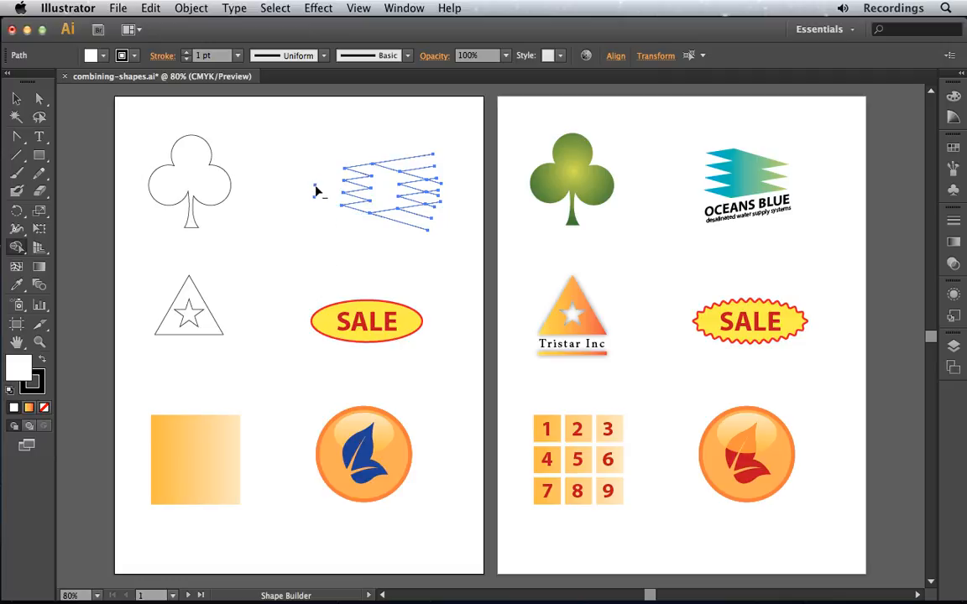
drag(316, 176, 317, 216)
mouse_move(416, 133)
mouse_down()
mouse_move(443, 179)
mouse_move(444, 203)
mouse_move(430, 204)
mouse_move(409, 261)
mouse_up()
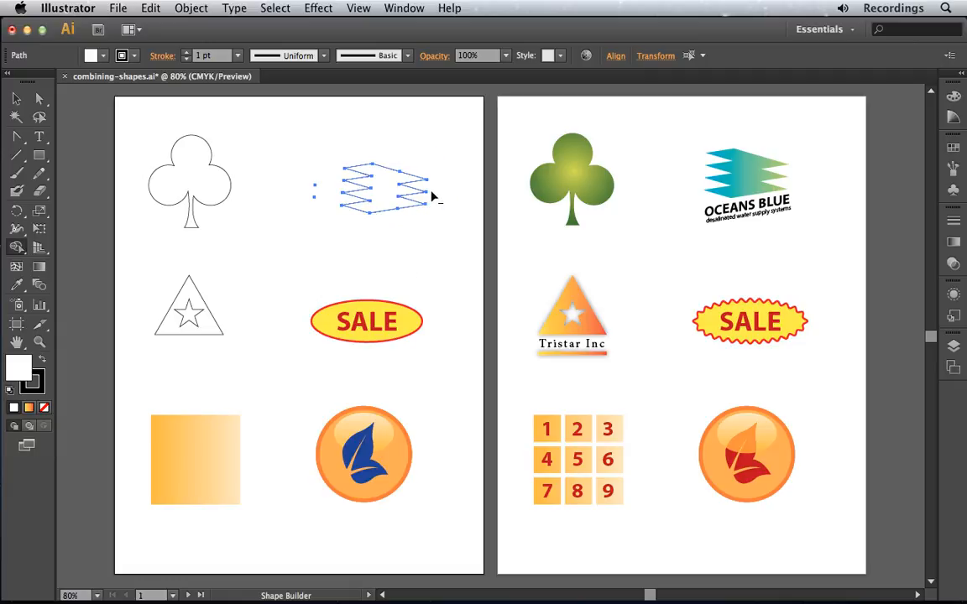
super+click(298, 158)
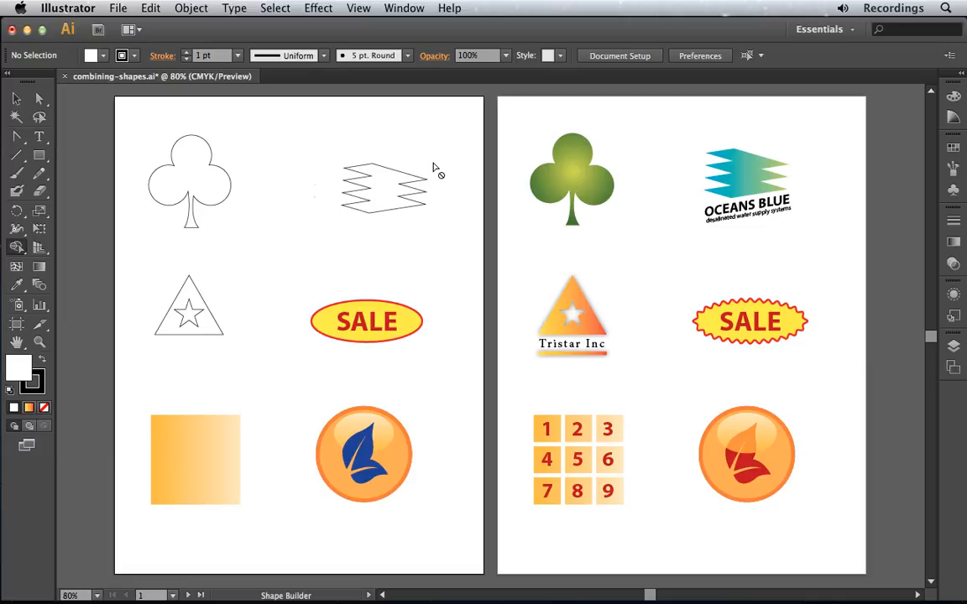
- Start a Zig Zag distort effect on the yellow SALE ellipse with the preview turned on
click(18, 103)
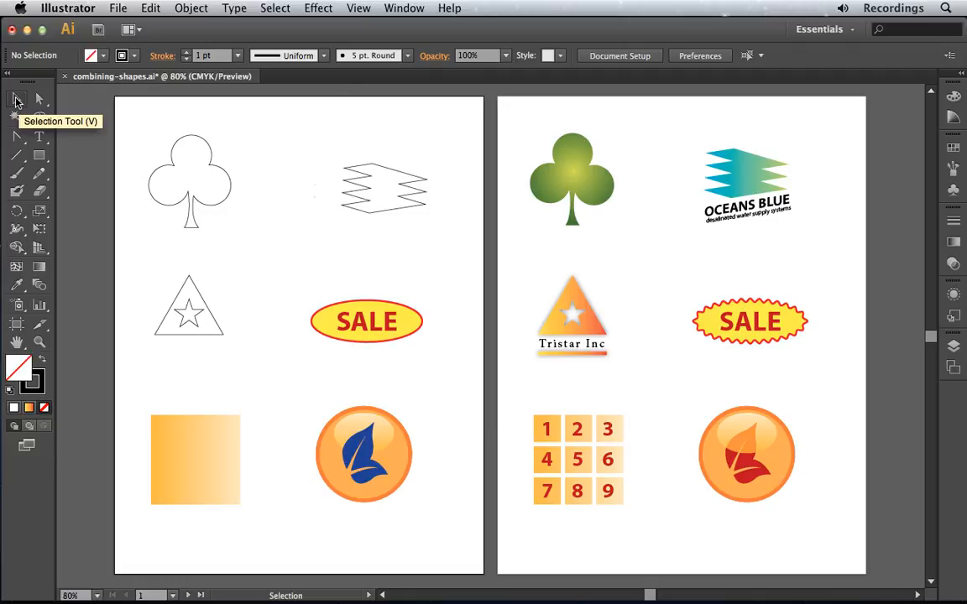
click(424, 323)
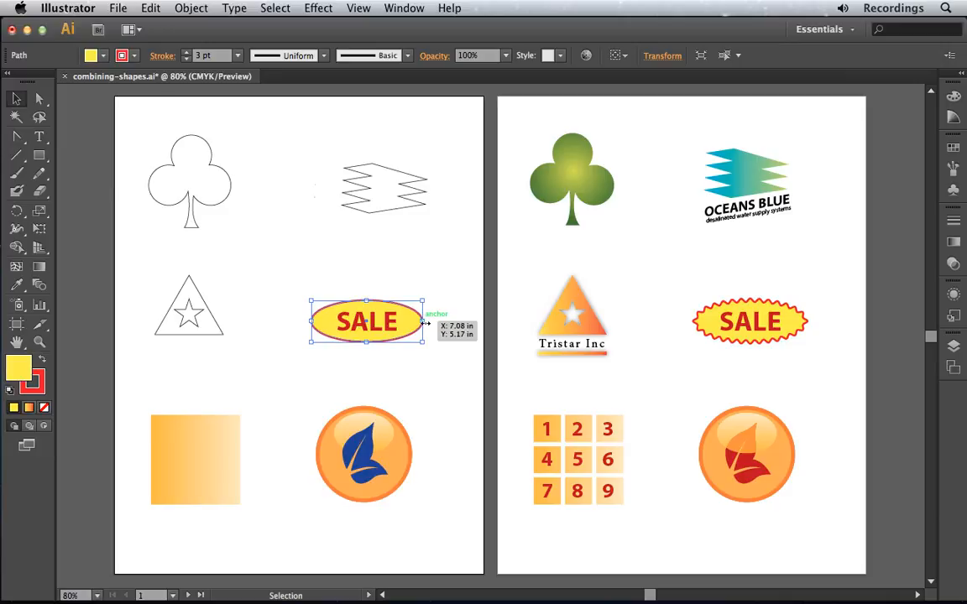
click(309, 10)
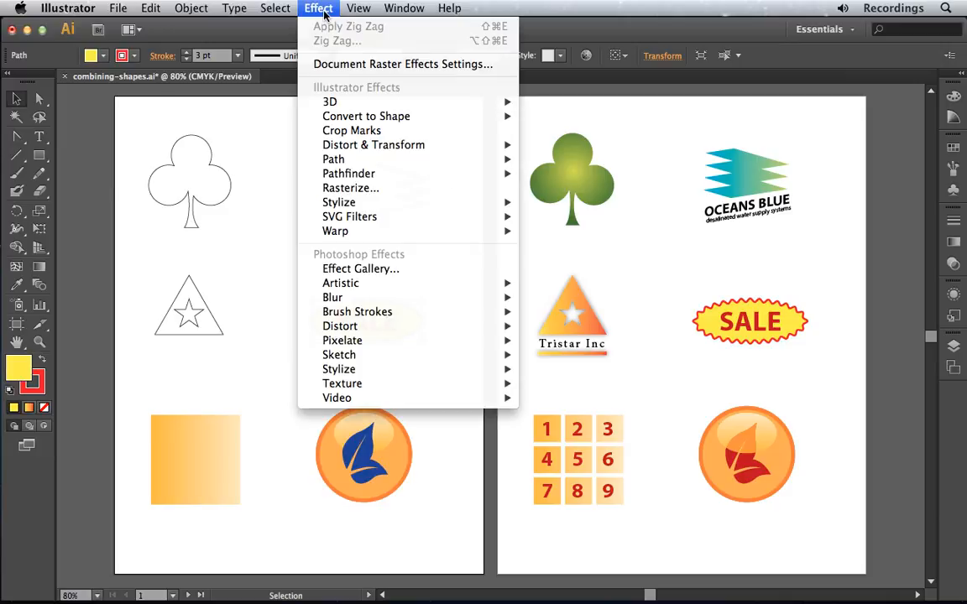
mouse_move(361, 147)
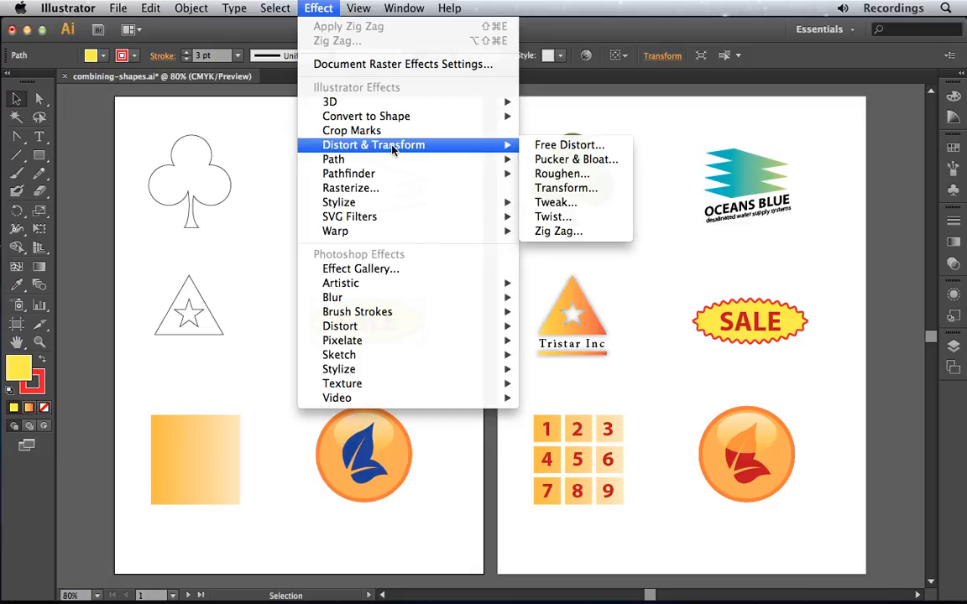
click(609, 236)
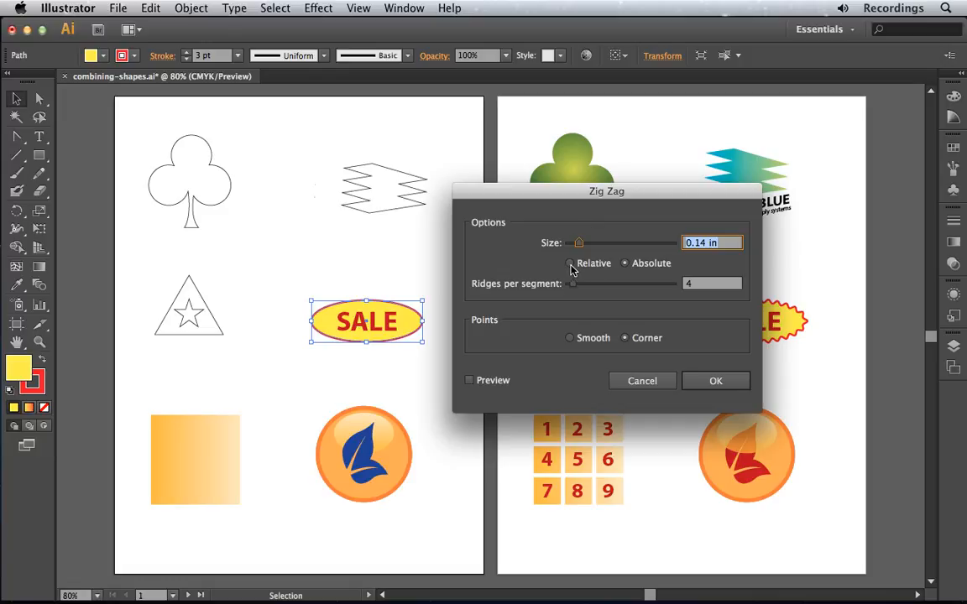
click(469, 381)
click(469, 381)
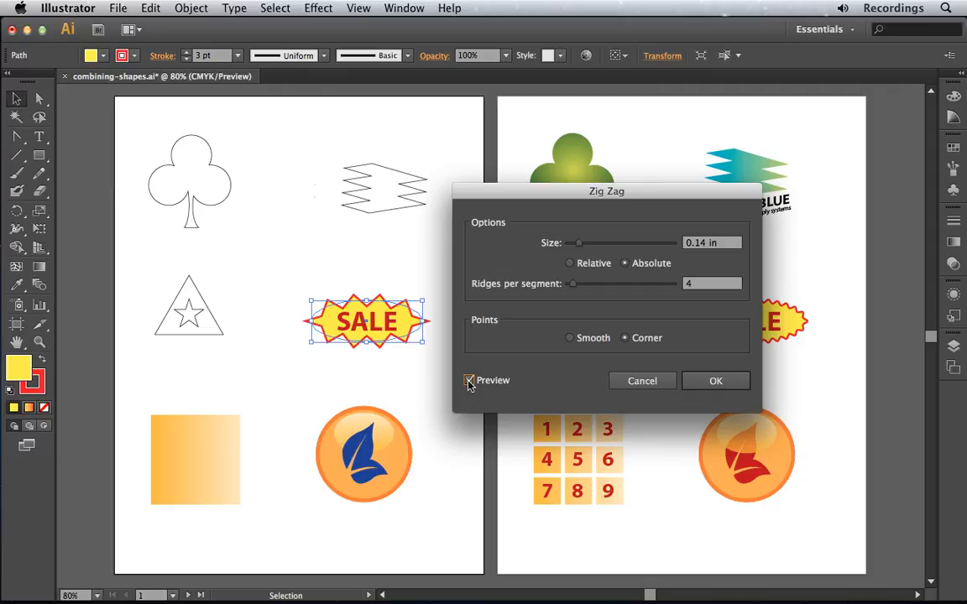
- Set the Zig Zag effect to 0.07 in size, 10 ridges per segment and smooth points, and apply it to the SALE ellipse
click(578, 245)
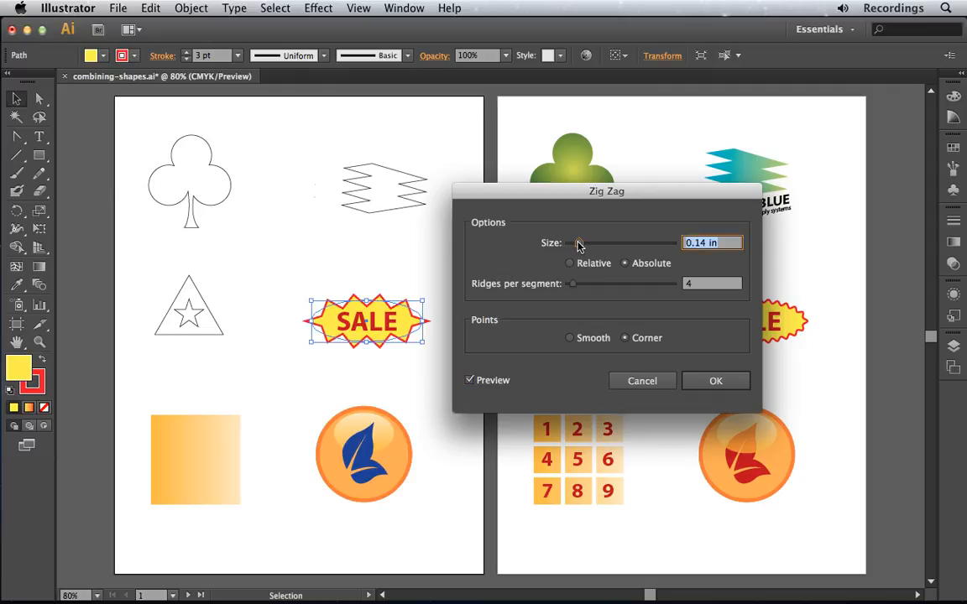
drag(579, 244, 574, 244)
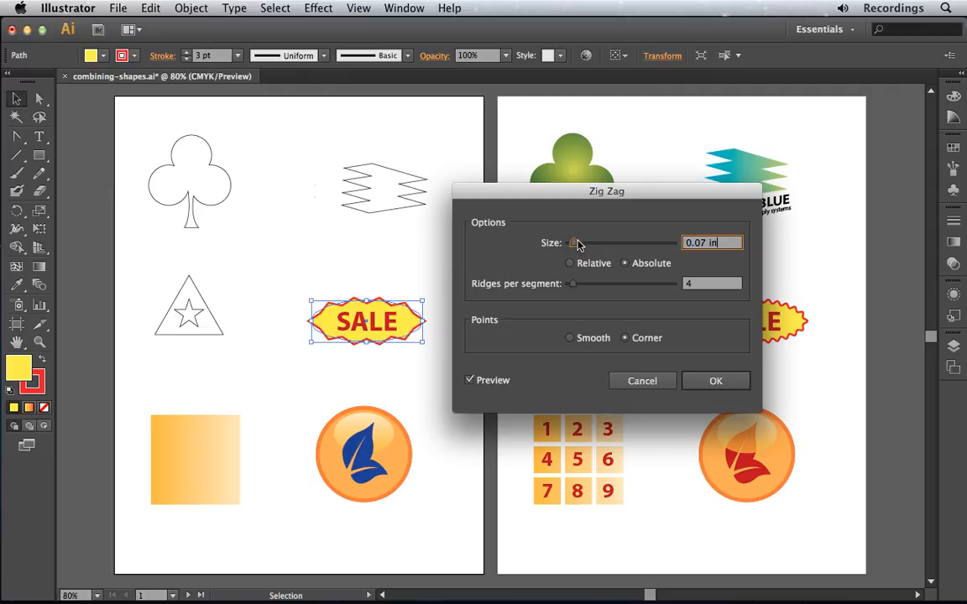
drag(573, 288, 578, 285)
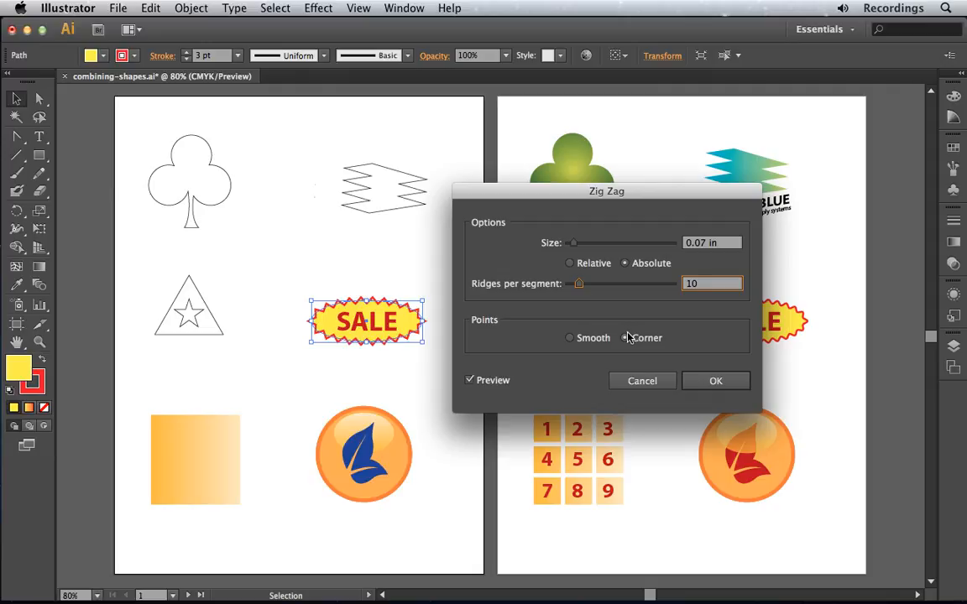
click(570, 339)
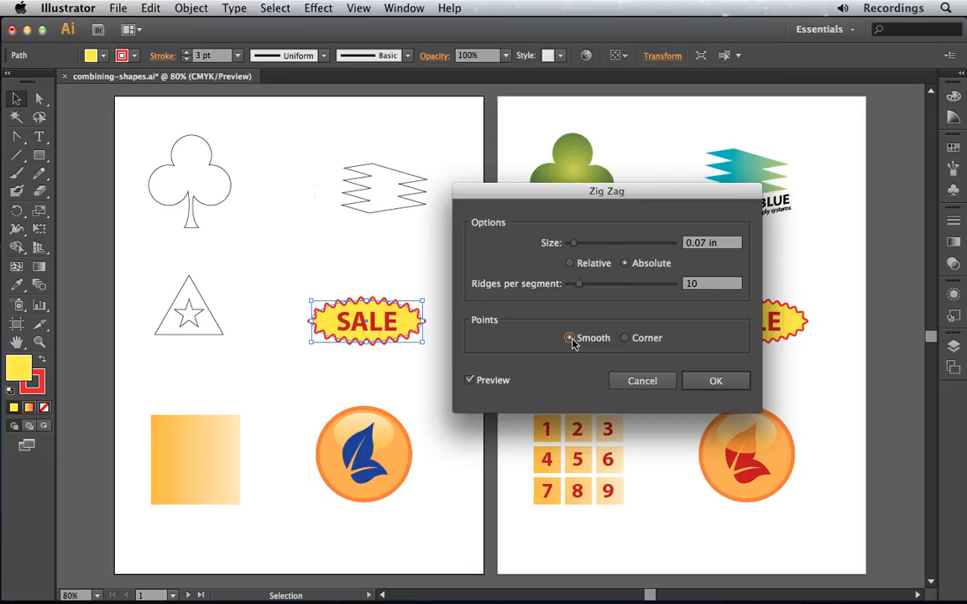
click(717, 382)
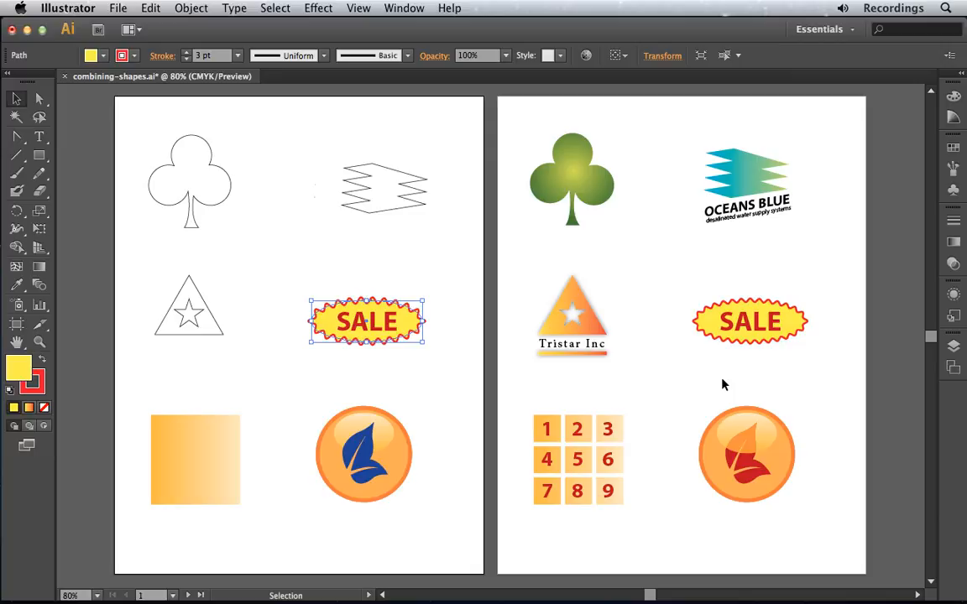
- Set up a Split Into Grid of 3 rows and 3 columns on the orange gradient square, with the preview turned on
shift+click(230, 431)
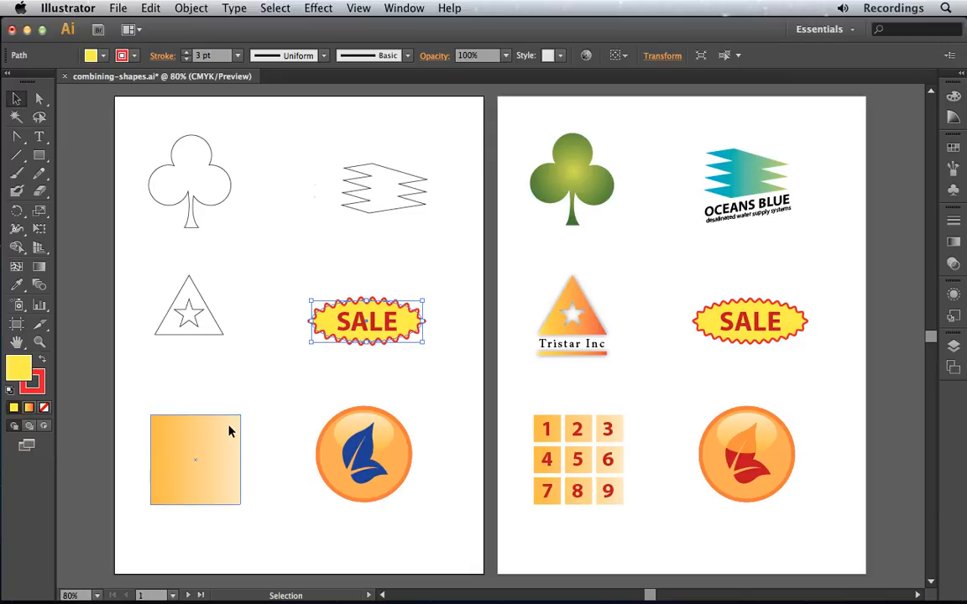
click(230, 432)
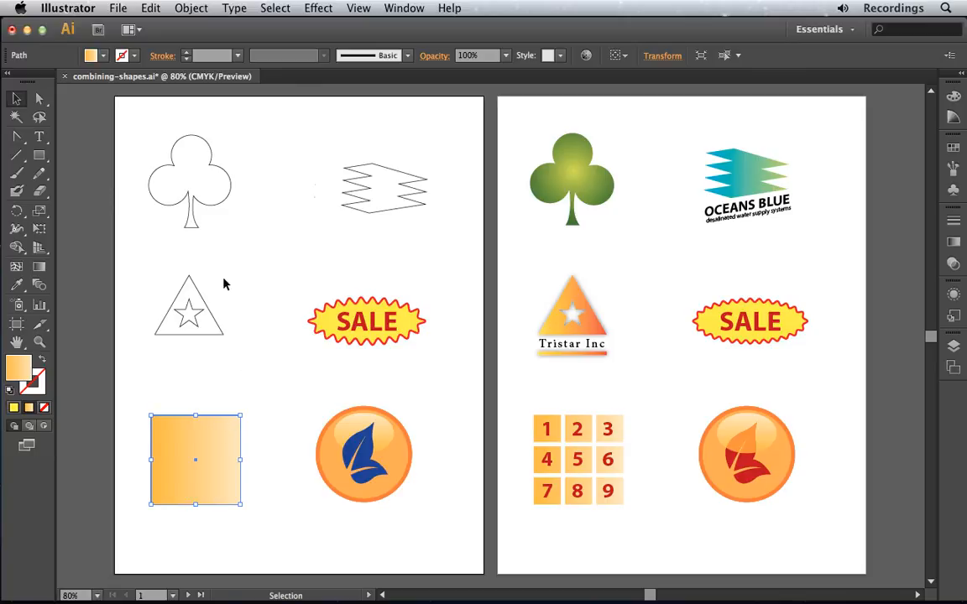
click(190, 9)
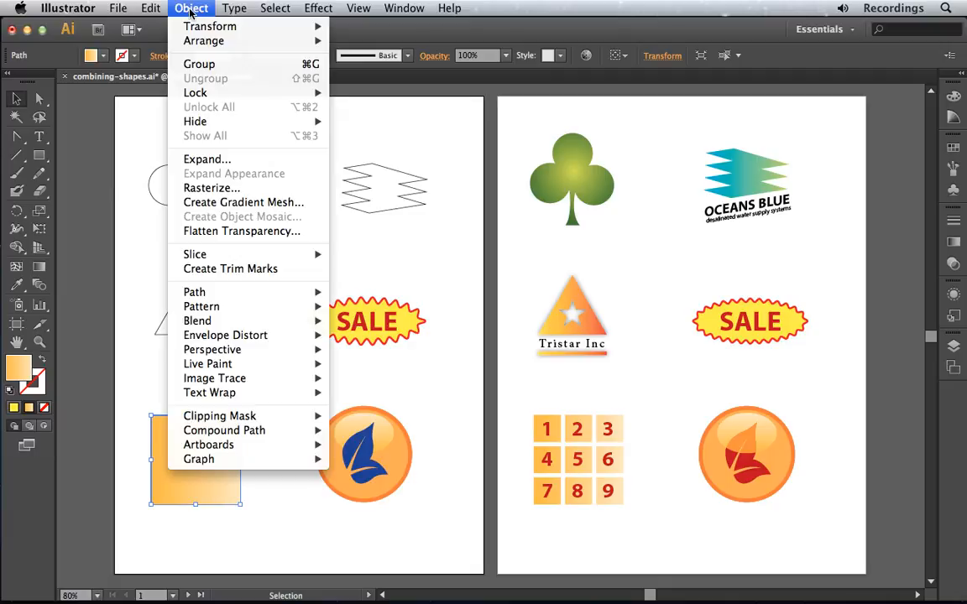
mouse_move(176, 292)
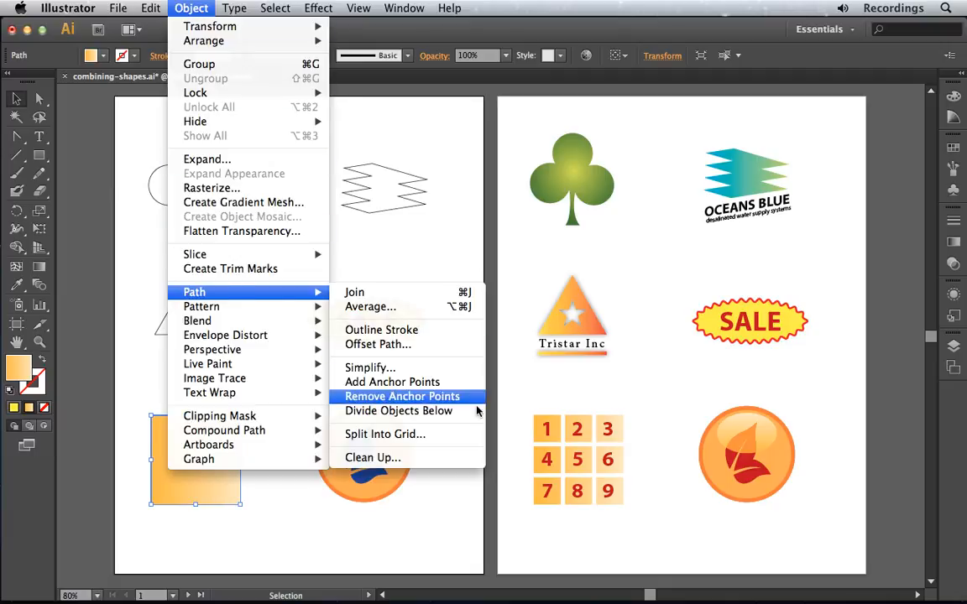
click(461, 435)
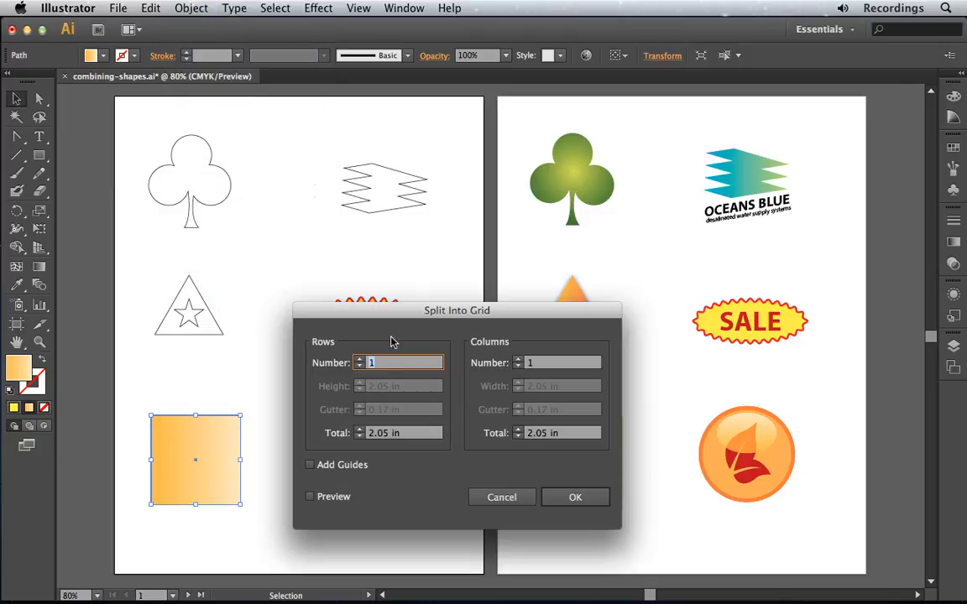
click(360, 359)
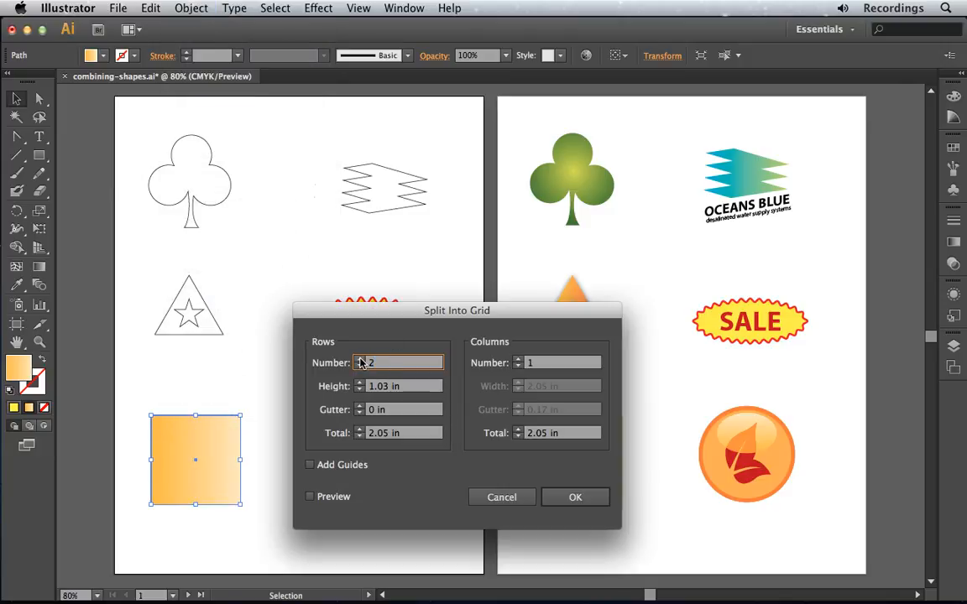
click(518, 360)
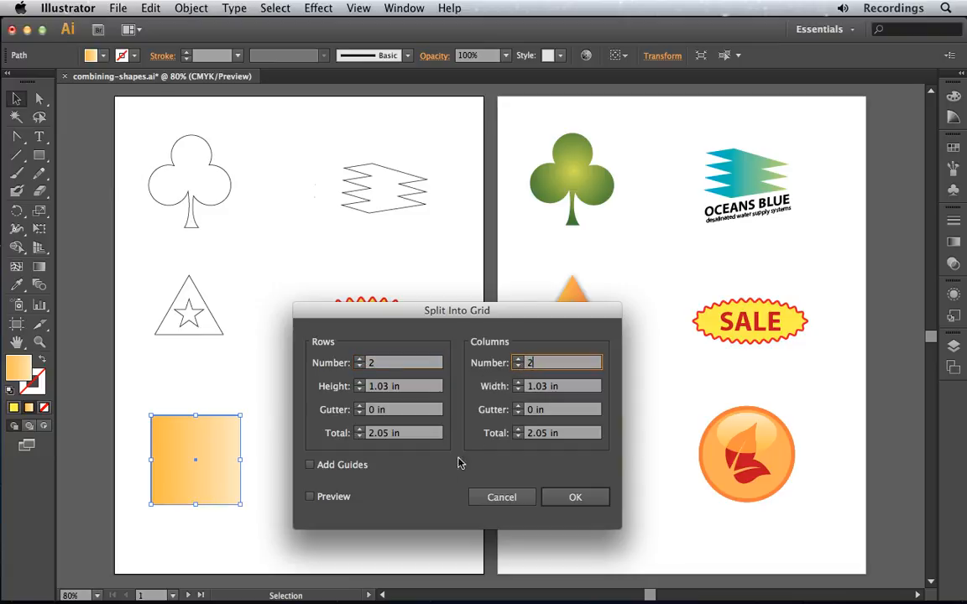
click(309, 496)
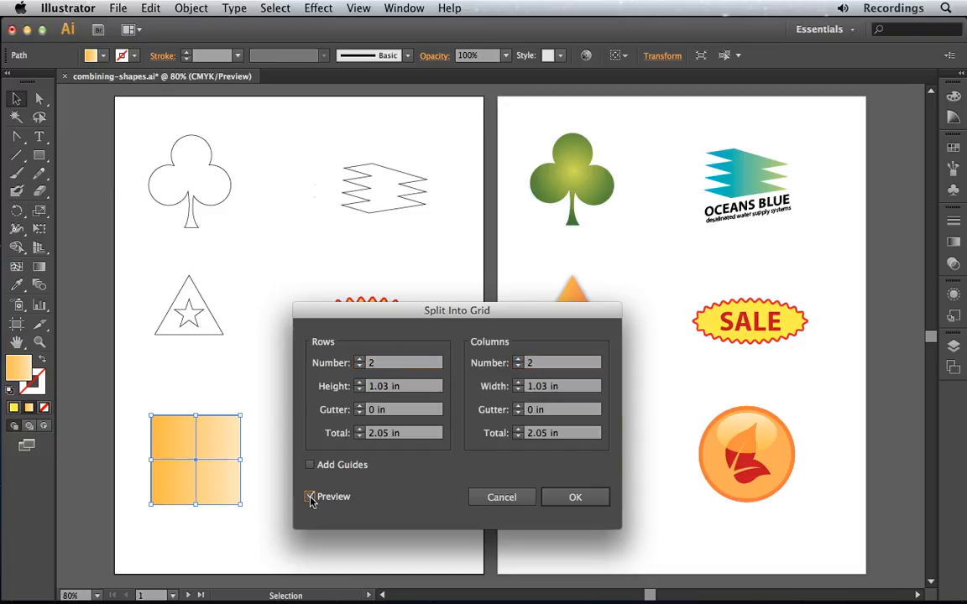
double_click(373, 362)
text(3)
click(519, 359)
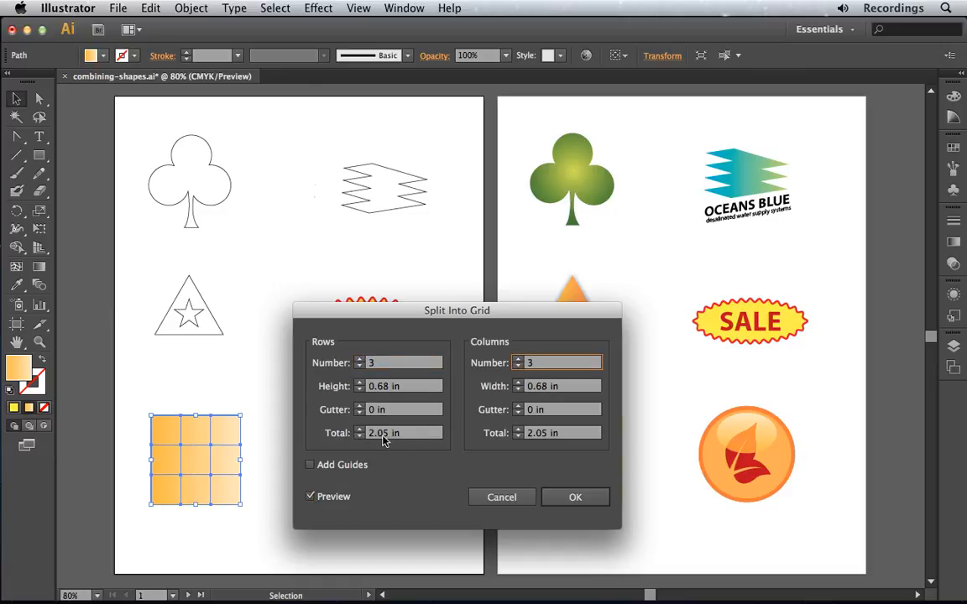
- Add a small gutter between the grid's rows and columns, apply the split and deselect the squares
click(358, 410)
click(519, 406)
click(576, 498)
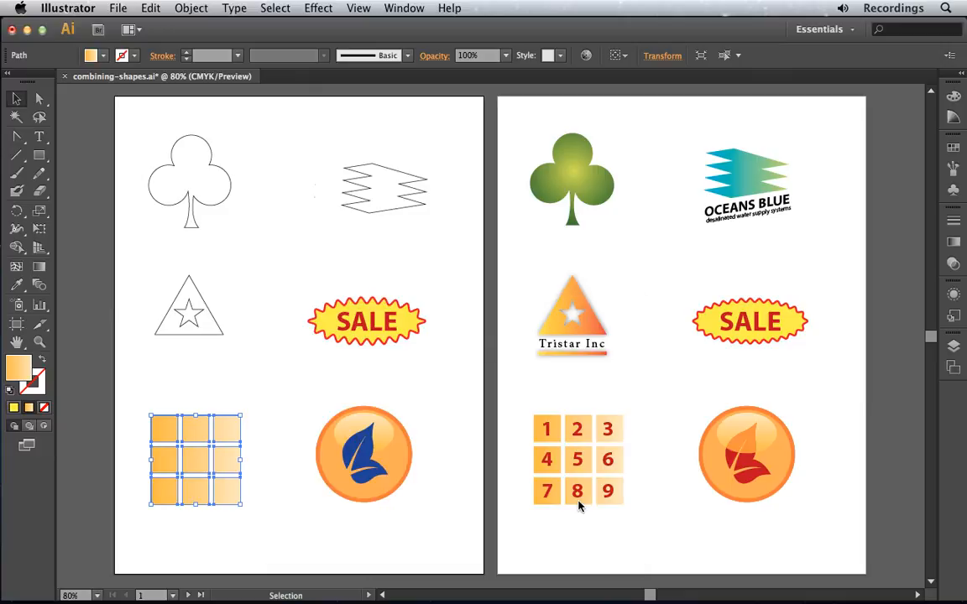
click(290, 412)
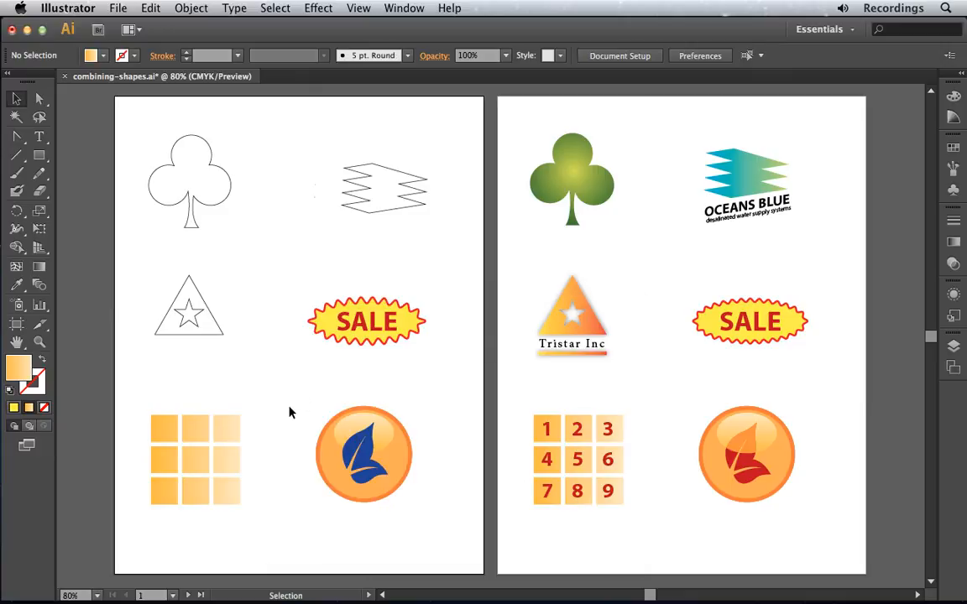
- Use the blue leaf shape to divide the objects below it in the orange round badge, and deselect the pieces
click(365, 466)
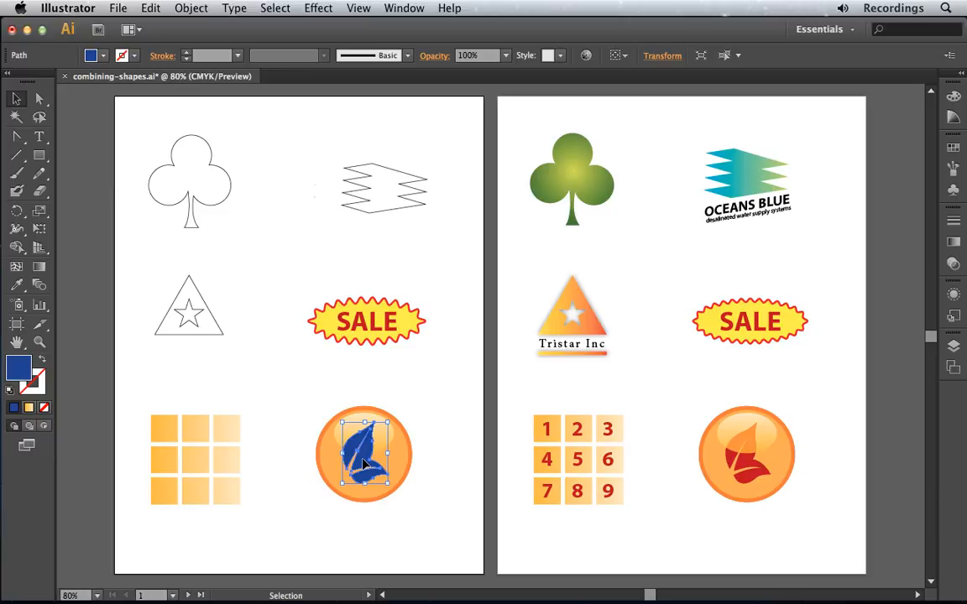
click(187, 8)
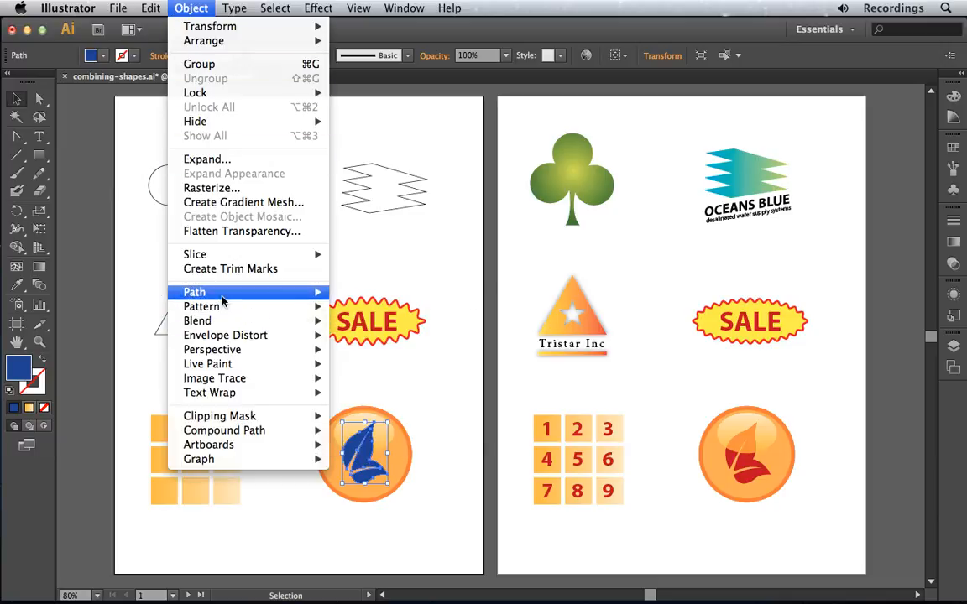
mouse_move(258, 298)
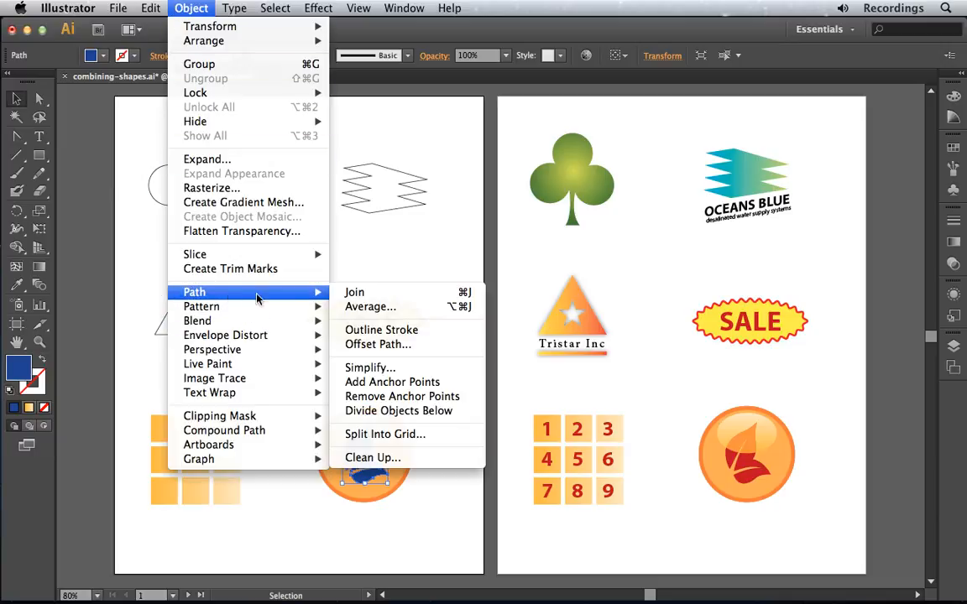
click(454, 411)
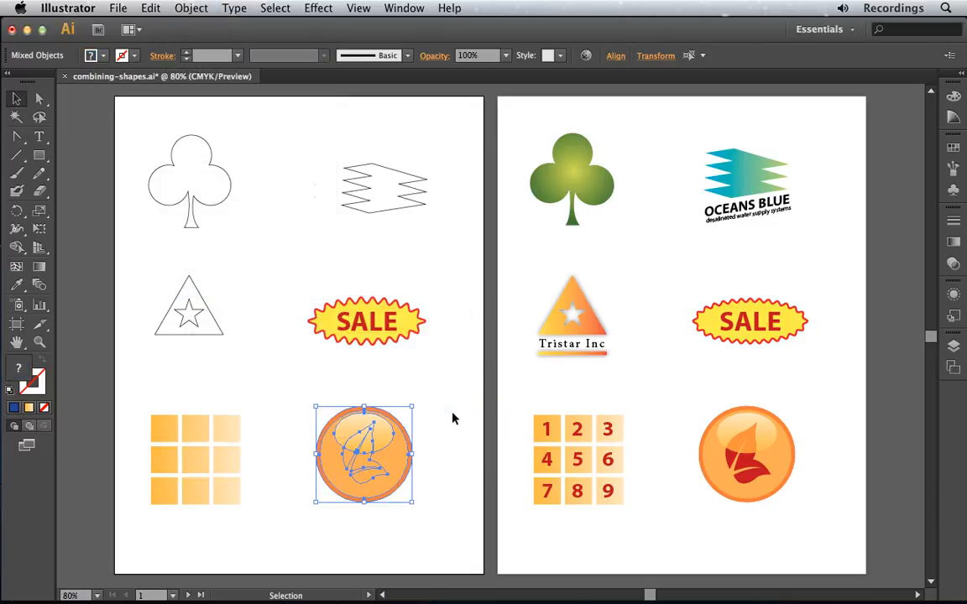
click(449, 418)
- Fill the upper leaf piece, cut from the badge's glossy highlight, with magenta
click(371, 439)
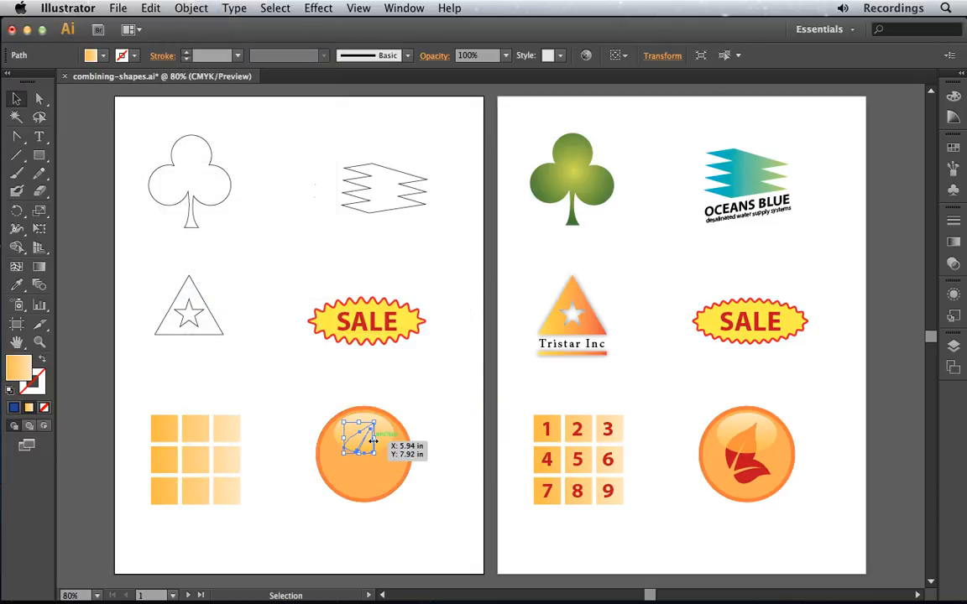
click(102, 58)
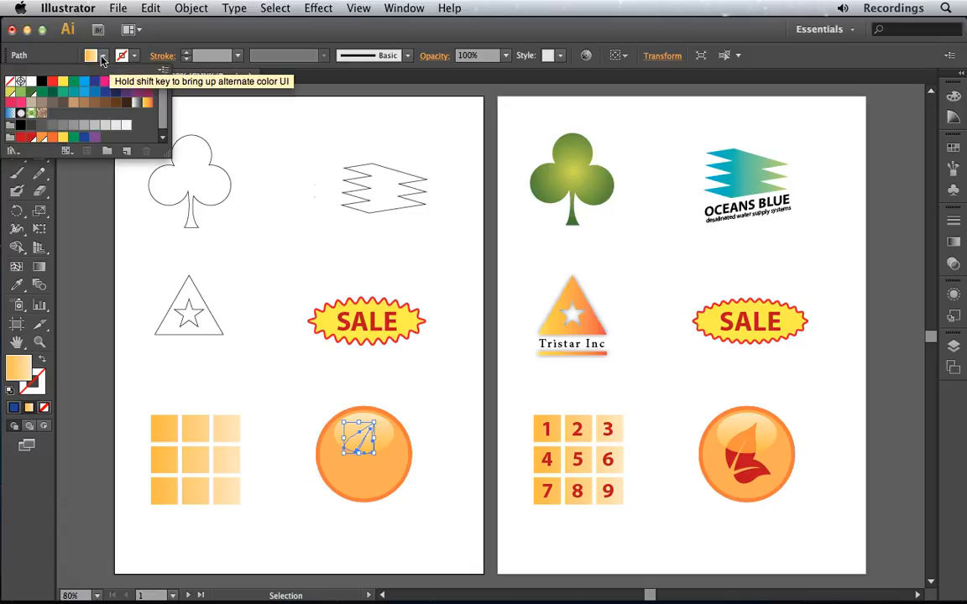
click(105, 82)
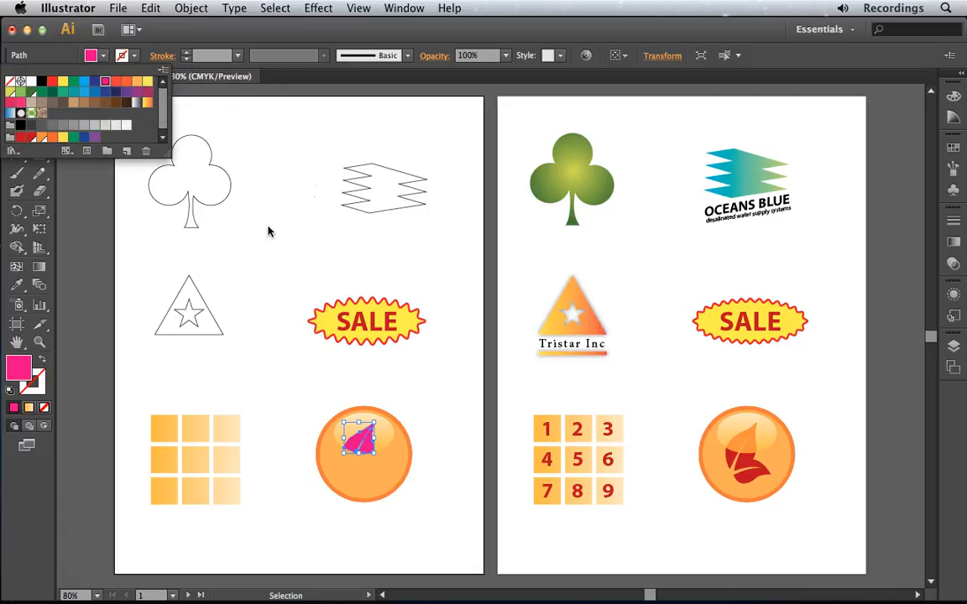
- Fill the lower leaf piece of the round badge with green and deselect it
click(374, 476)
click(367, 476)
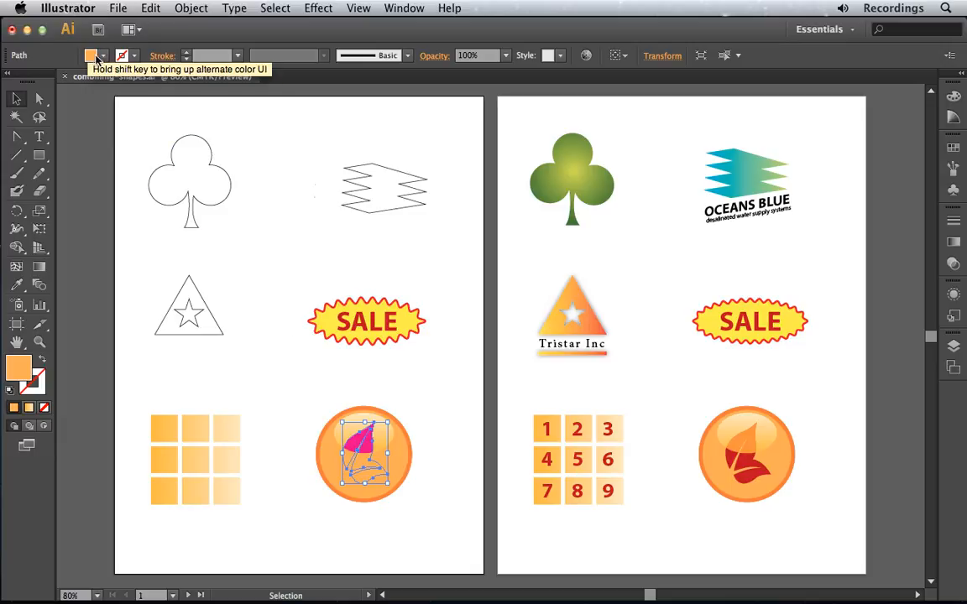
click(98, 57)
click(74, 81)
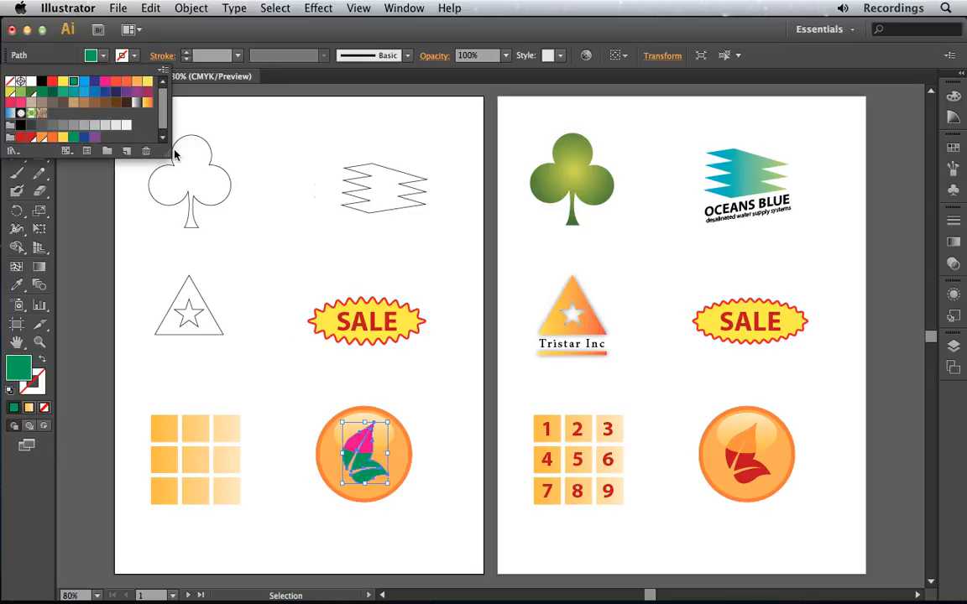
click(274, 392)
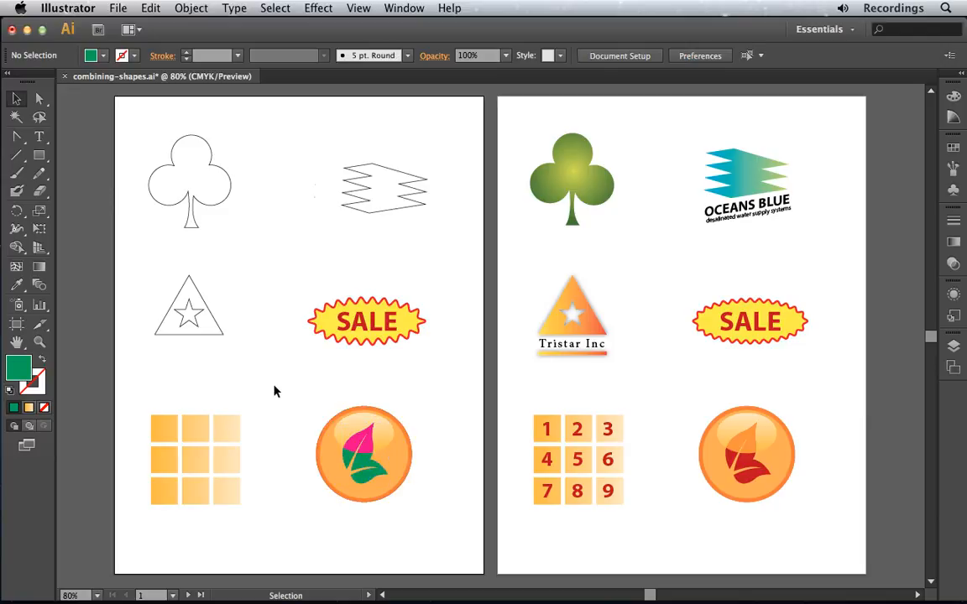